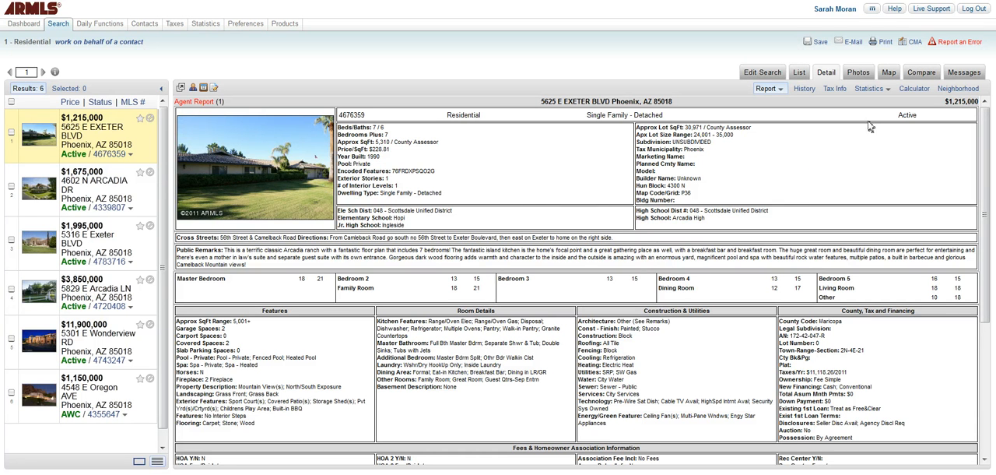
# - Generate a public Listing Detail Report preview for the current listing and open that report for editing
pyautogui.click(884, 43)
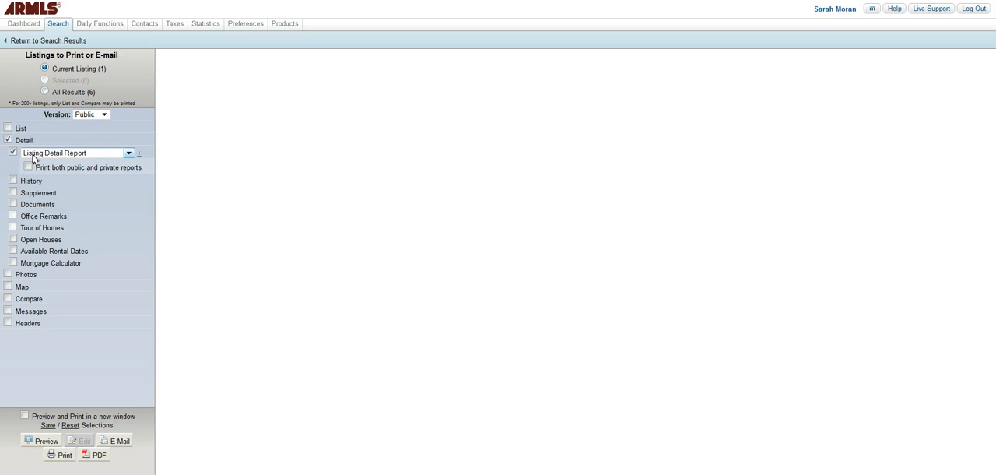
pyautogui.click(129, 154)
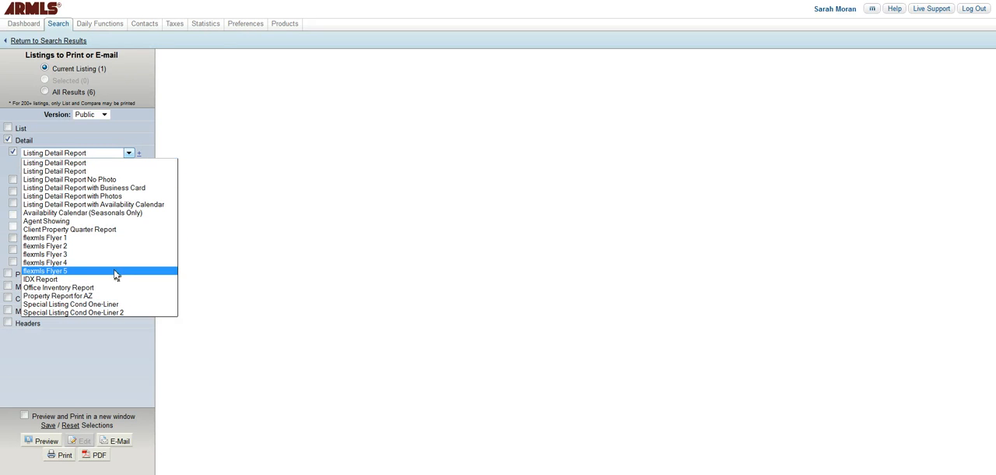
pyautogui.click(91, 160)
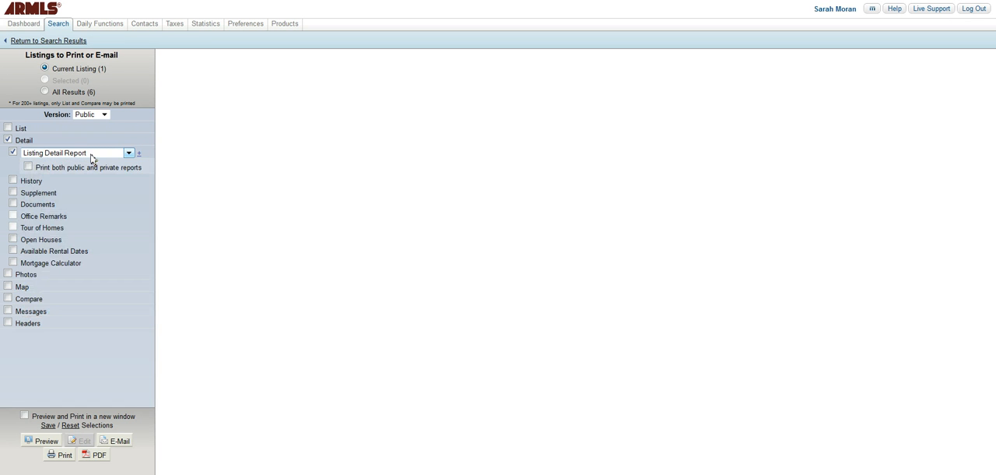
pyautogui.click(35, 445)
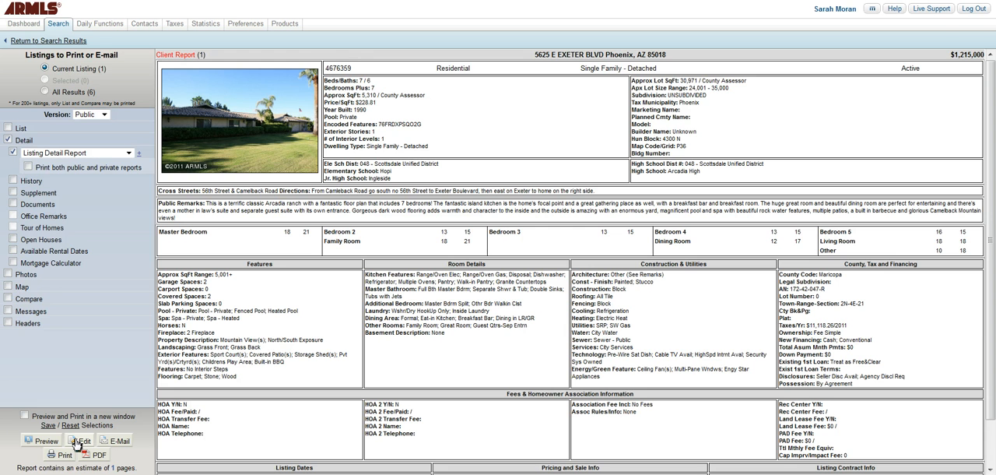
pyautogui.click(79, 440)
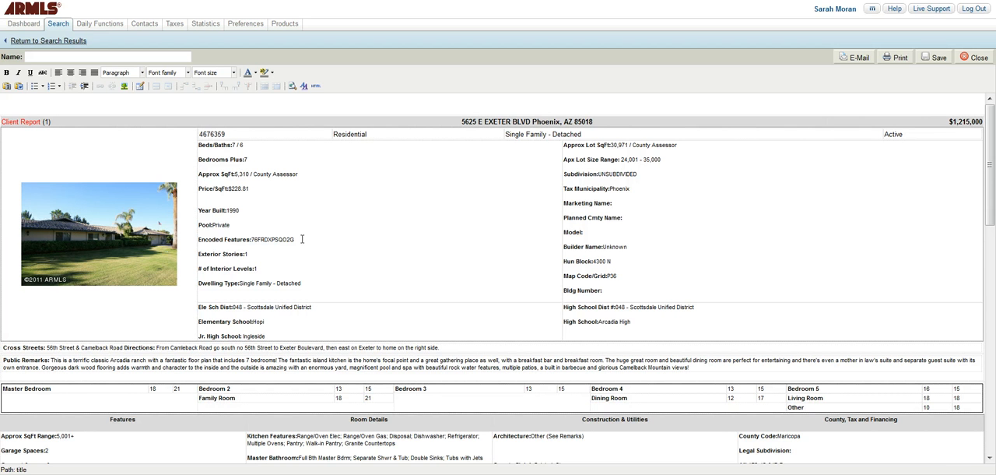
# - Delete the Encoded Features code and the word "Encoded" from its label, leaving only "Features:"
pyautogui.click(302, 239)
pyautogui.press('BackSpace')
pyautogui.press('BackSpace')
pyautogui.press('BackSpace')
pyautogui.press('BackSpace')
pyautogui.press('BackSpace')
pyautogui.press('BackSpace')
pyautogui.press('BackSpace')
pyautogui.press('BackSpace')
pyautogui.press('BackSpace')
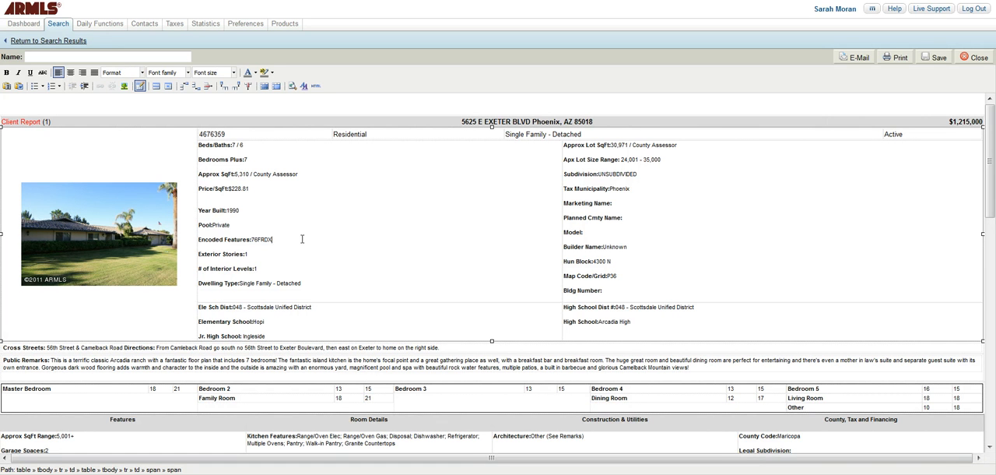
pyautogui.press('BackSpace')
pyautogui.press('BackSpace')
pyautogui.press('BackSpace')
pyautogui.click(227, 241)
pyautogui.press('BackSpace')
pyautogui.press('BackSpace')
pyautogui.press('BackSpace')
pyautogui.press('BackSpace')
pyautogui.press('BackSpace')
pyautogui.press('BackSpace')
pyautogui.press('BackSpace')
pyautogui.press('BackSpace')
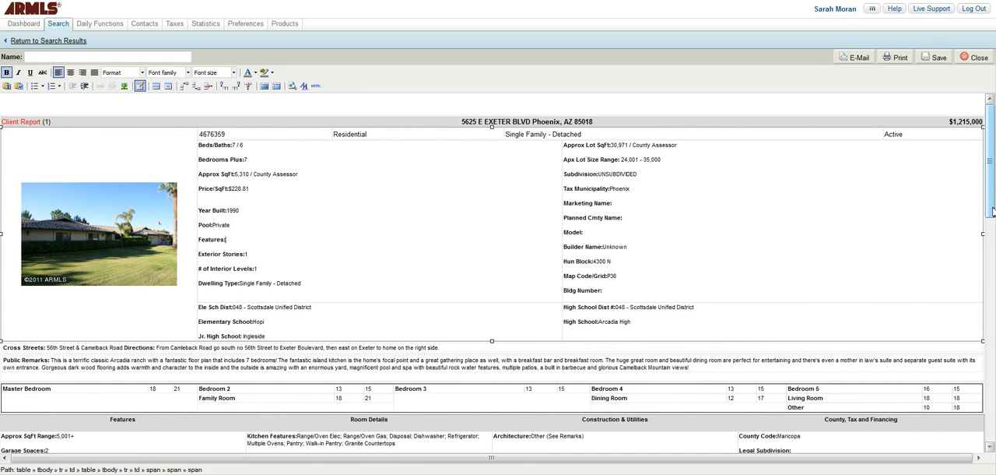
pyautogui.moveTo(993, 211); pyautogui.dragTo(995, 291)
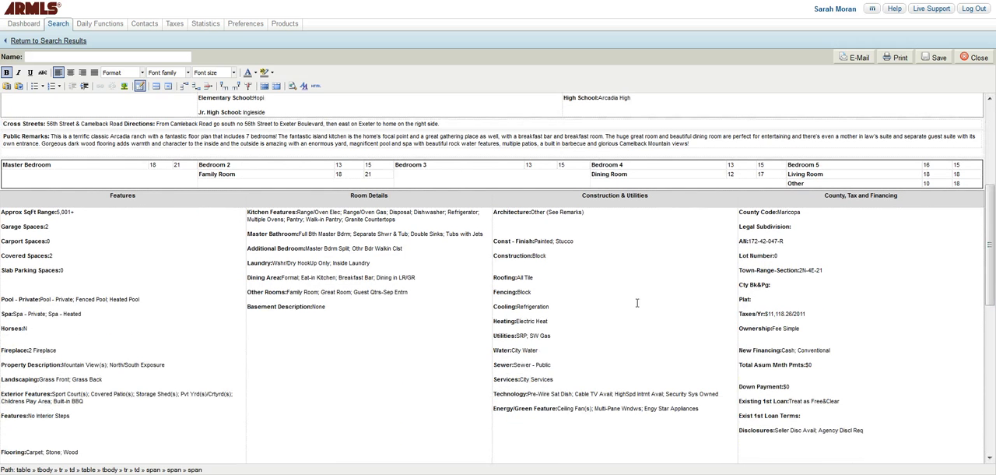
pyautogui.click(593, 289)
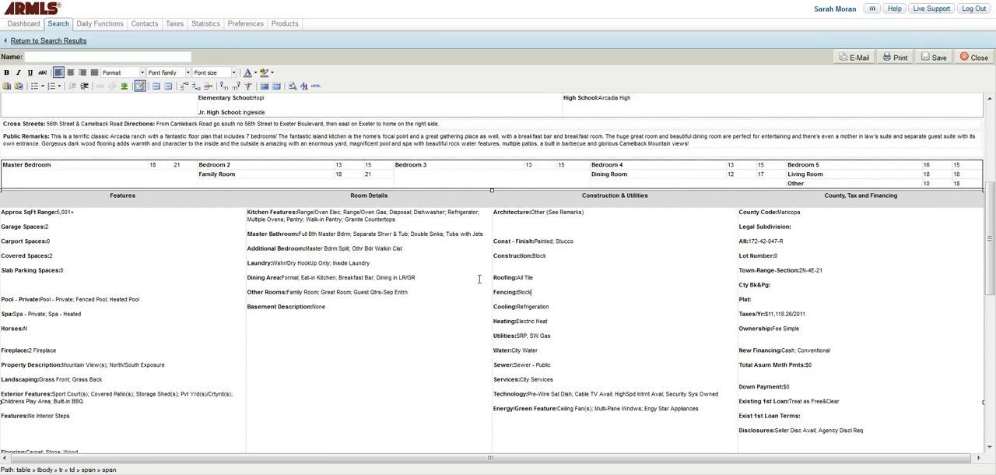
pyautogui.moveTo(992, 281); pyautogui.dragTo(988, 178)
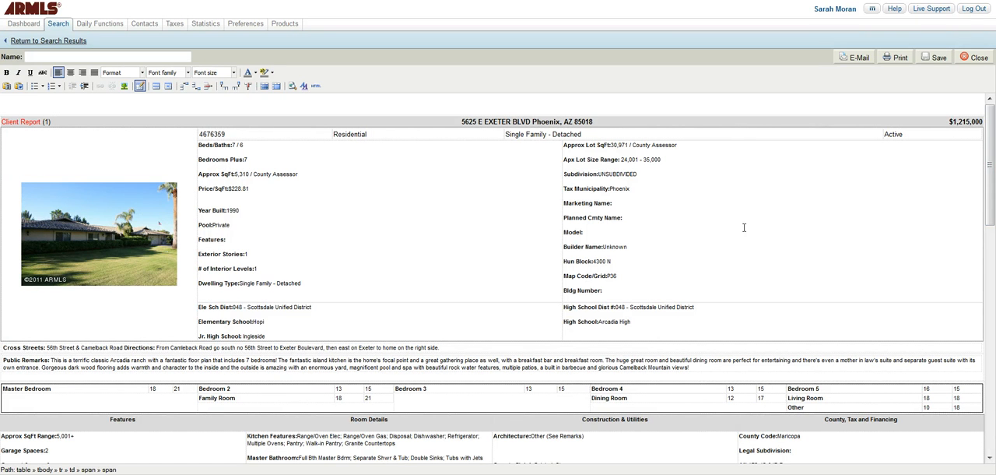
# - Name the edited detail report "Exeter" and save it
pyautogui.click(936, 61)
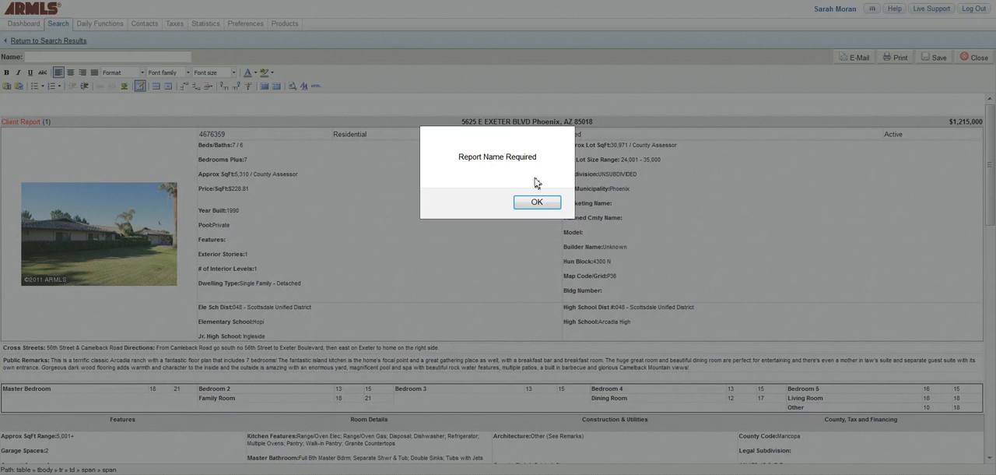
pyautogui.click(537, 202)
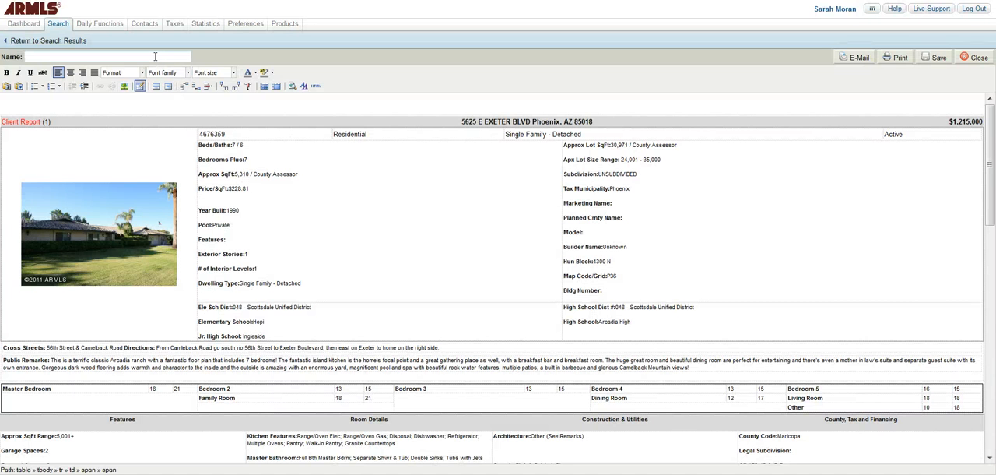
pyautogui.write('Exeter')
pyautogui.click(929, 62)
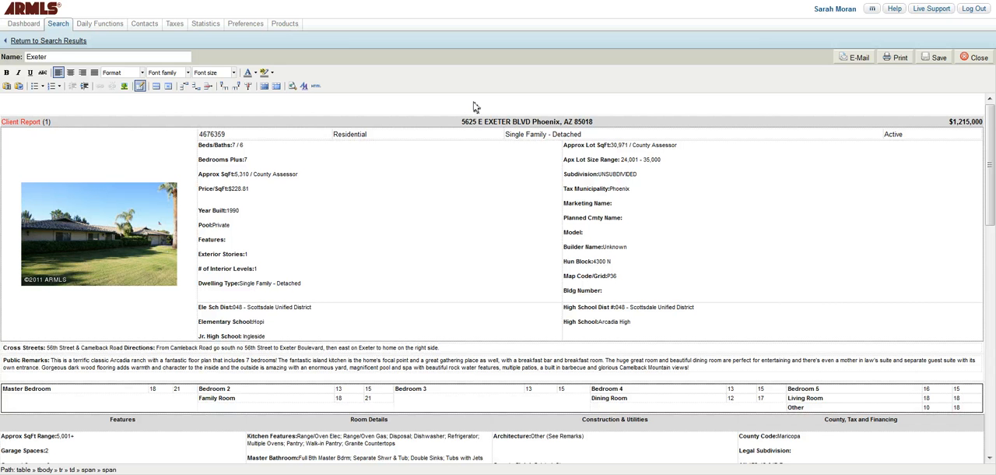
# - Return to the search results, preview the current listing as flexmls Flyer 1, and open the flyer for editing
pyautogui.click(62, 40)
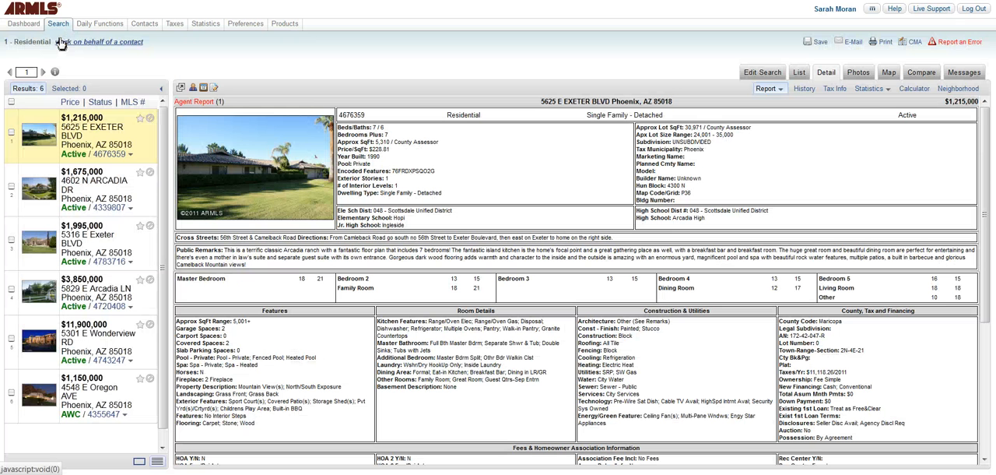
pyautogui.click(883, 42)
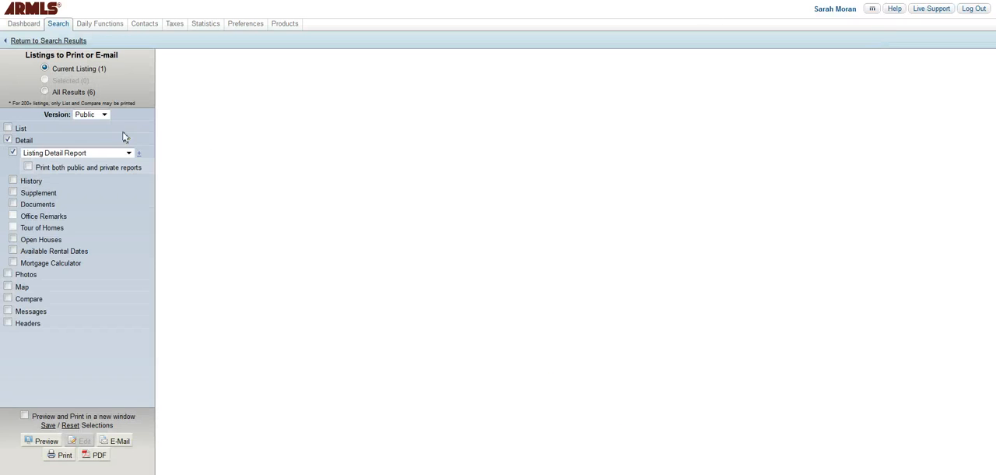
pyautogui.click(108, 157)
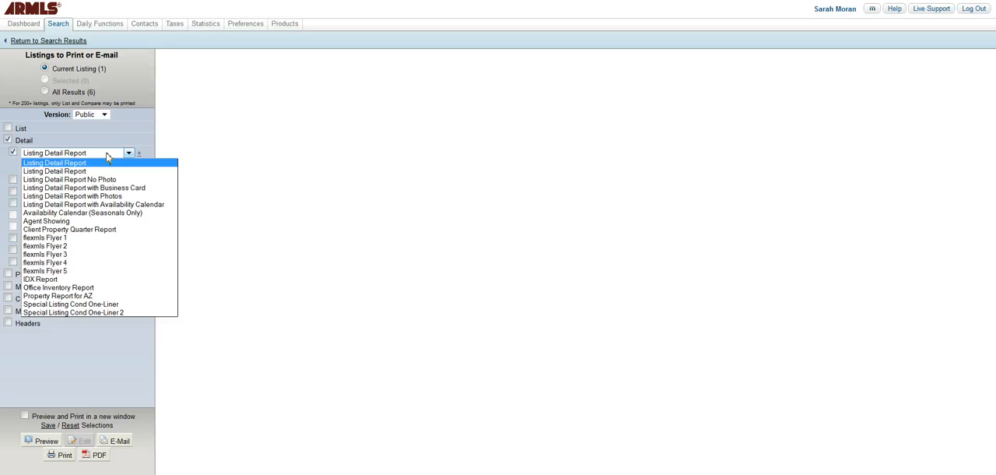
pyautogui.click(76, 238)
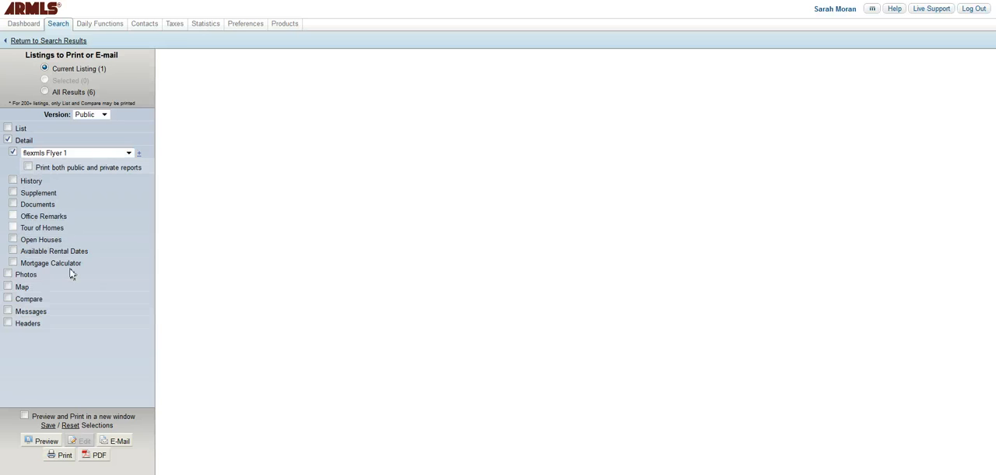
pyautogui.click(34, 441)
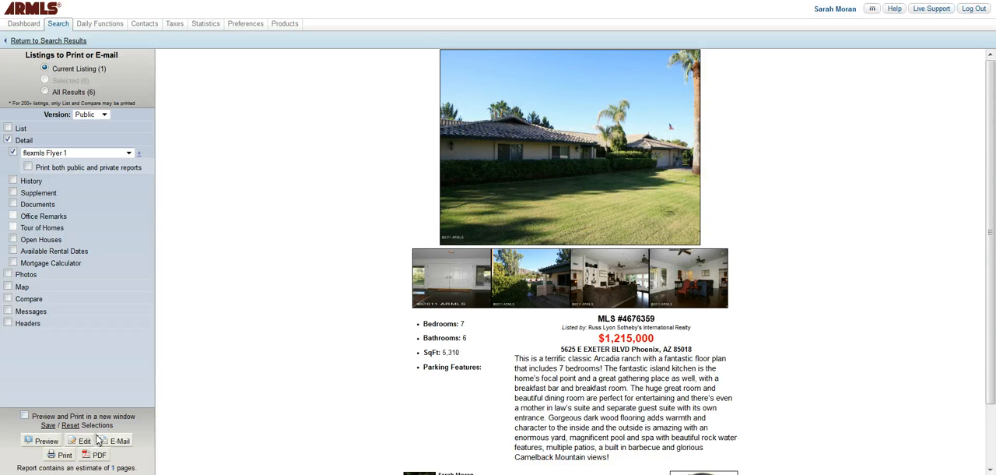
pyautogui.click(85, 441)
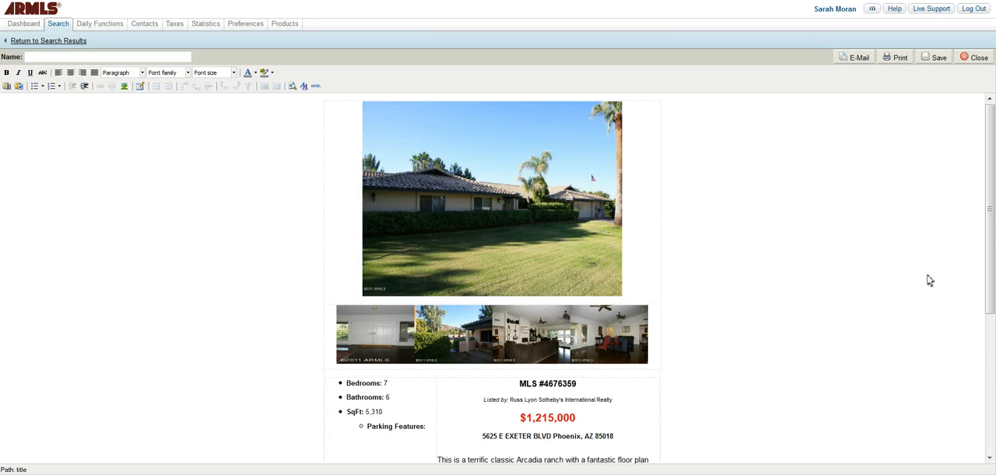
pyautogui.moveTo(988, 221); pyautogui.dragTo(987, 328)
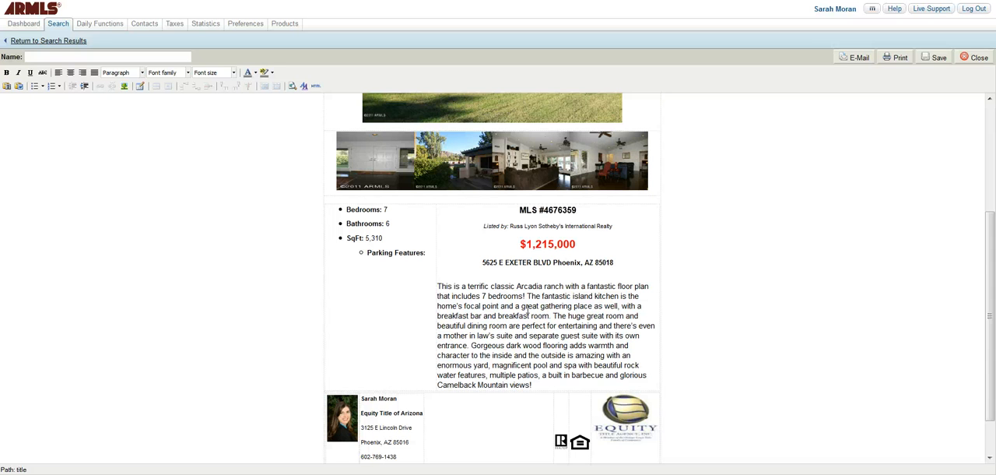
pyautogui.moveTo(528, 309); pyautogui.dragTo(496, 296)
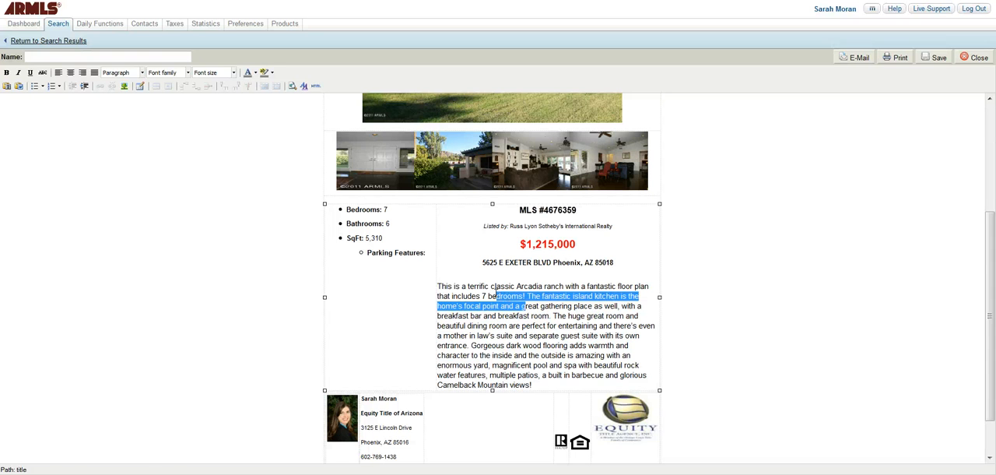
pyautogui.click(425, 252)
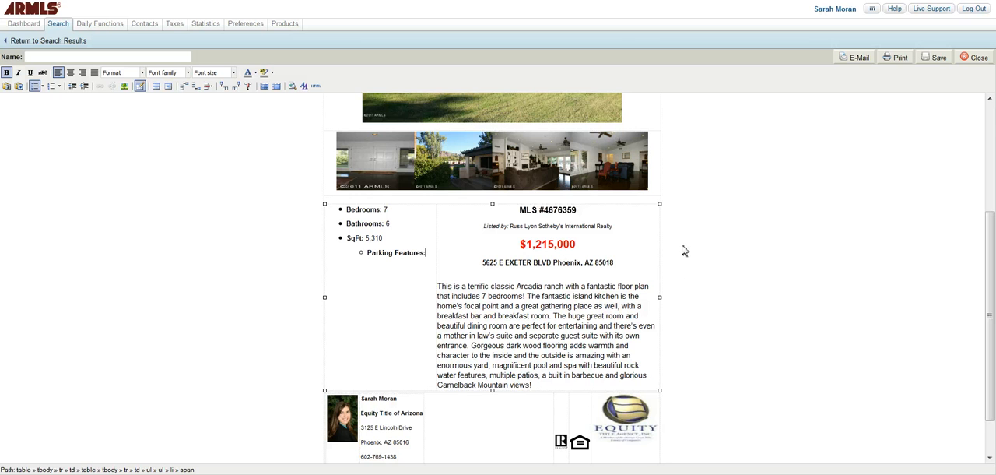
pyautogui.scroll(3, 683, 251)
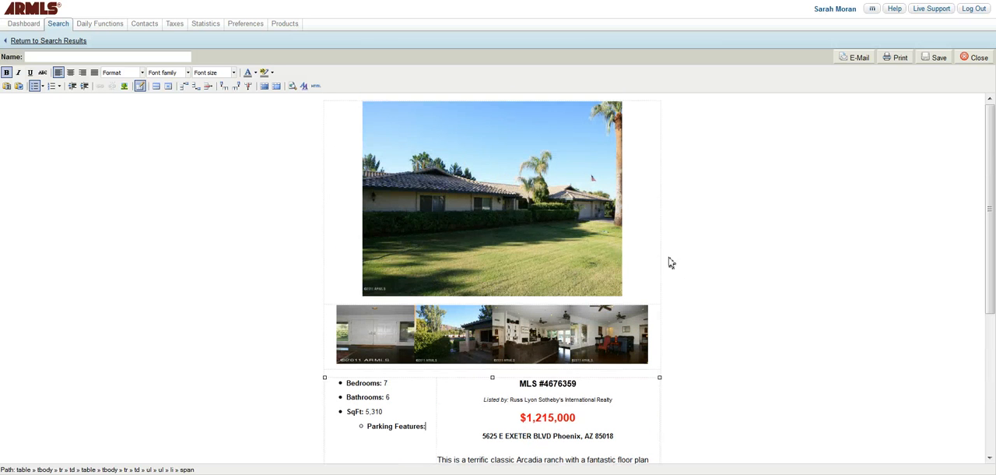
# - Replace the flyer's large main photo with the listing's Backyard photo
pyautogui.click(518, 242)
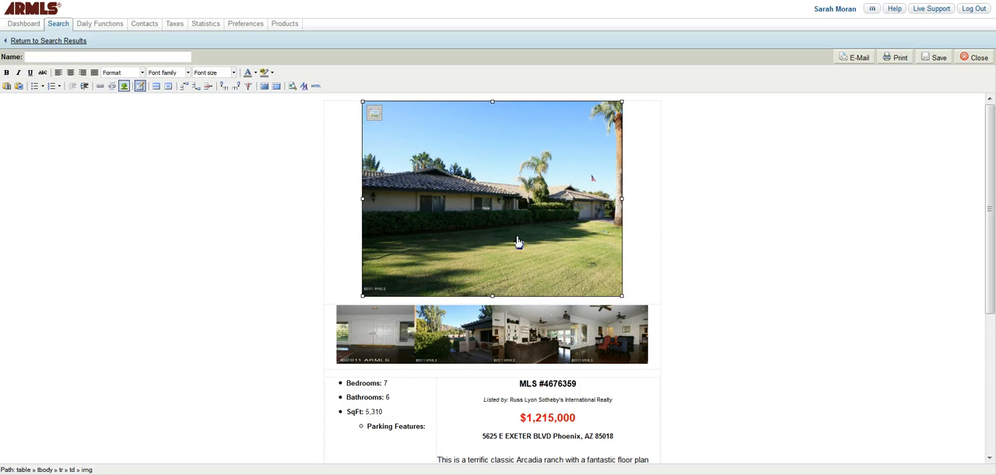
pyautogui.click(373, 119)
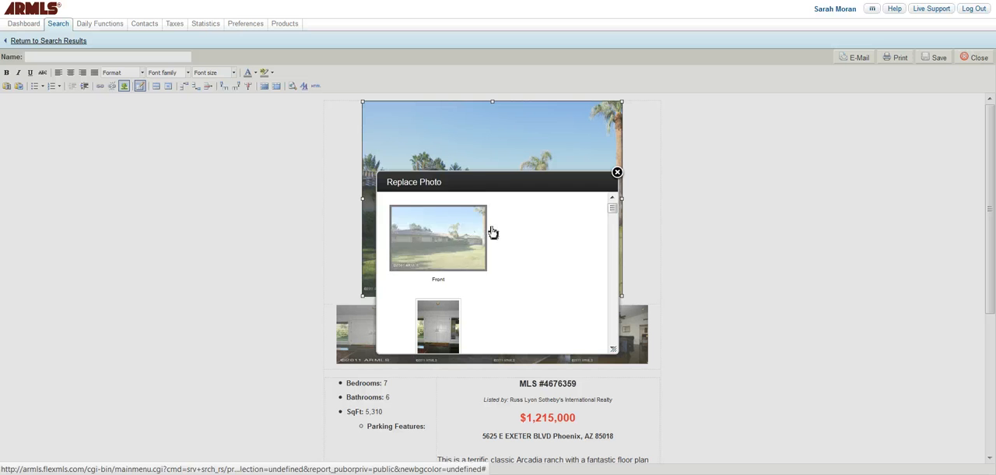
pyautogui.moveTo(613, 216); pyautogui.dragTo(628, 304)
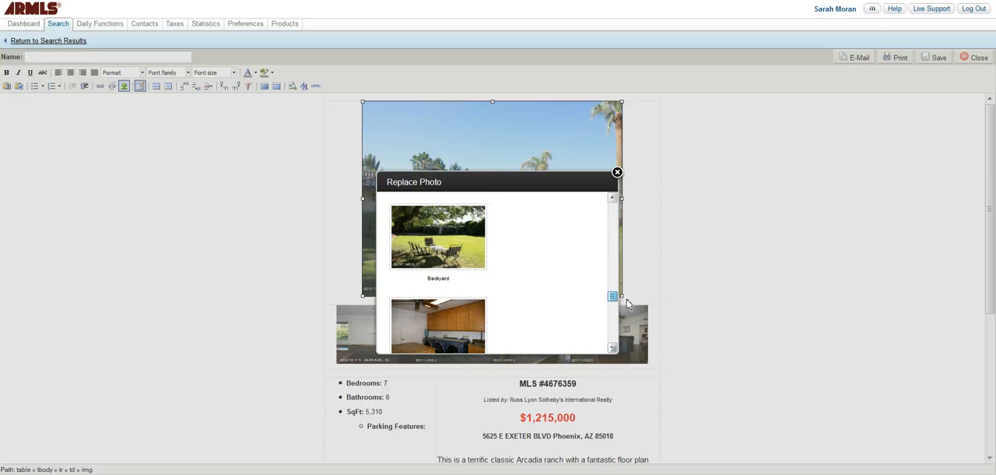
pyautogui.click(449, 231)
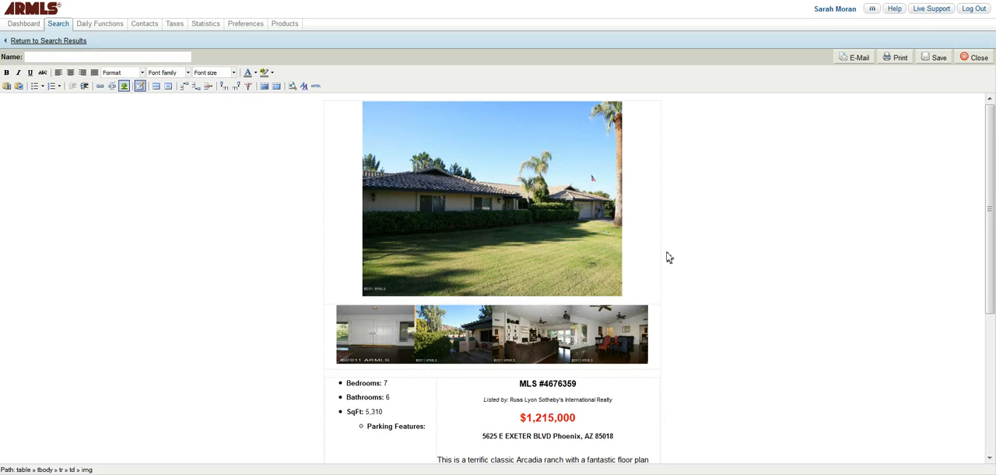
pyautogui.click(523, 196)
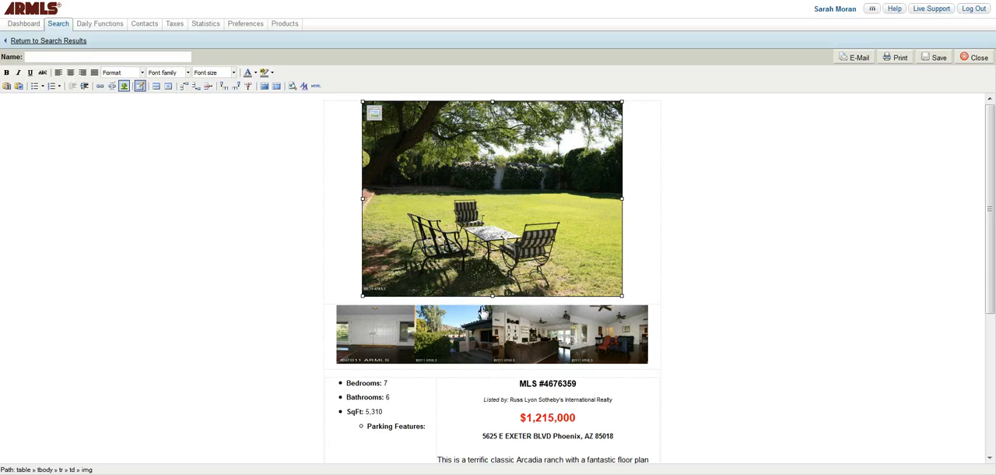
pyautogui.click(687, 246)
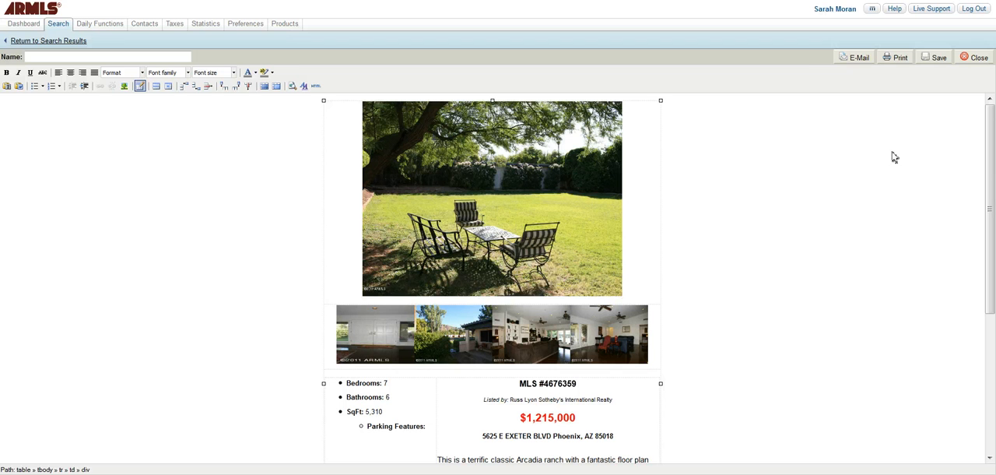
# - Name the edited flyer "Exeter Flyer" and save it
pyautogui.click(156, 58)
pyautogui.write('Exeter Flyer')
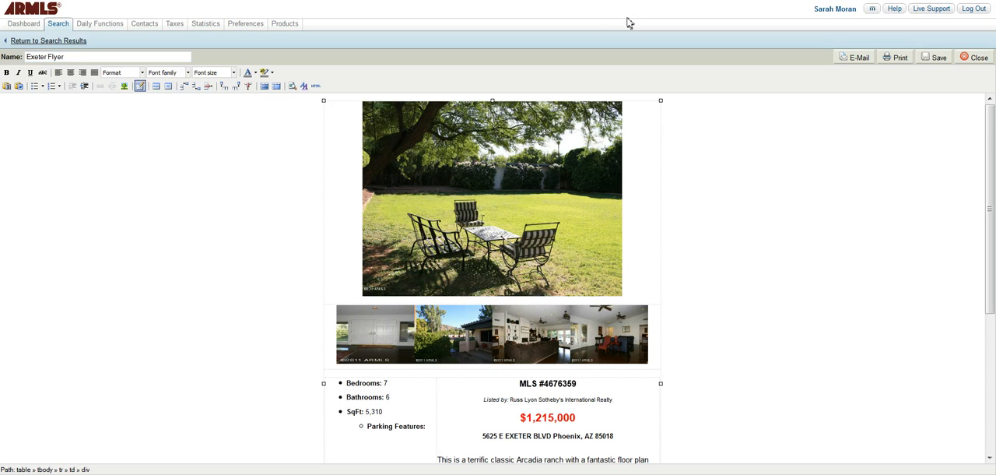
pyautogui.click(939, 62)
# - Open My Documents from the profile preferences and preview the saved Exeter and Exeter Flyer documents
pyautogui.moveTo(251, 27)
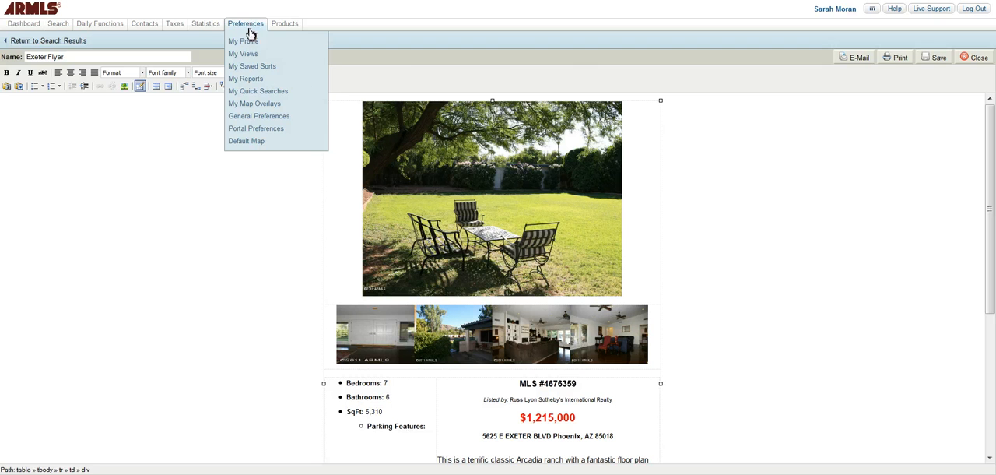
pyautogui.click(251, 43)
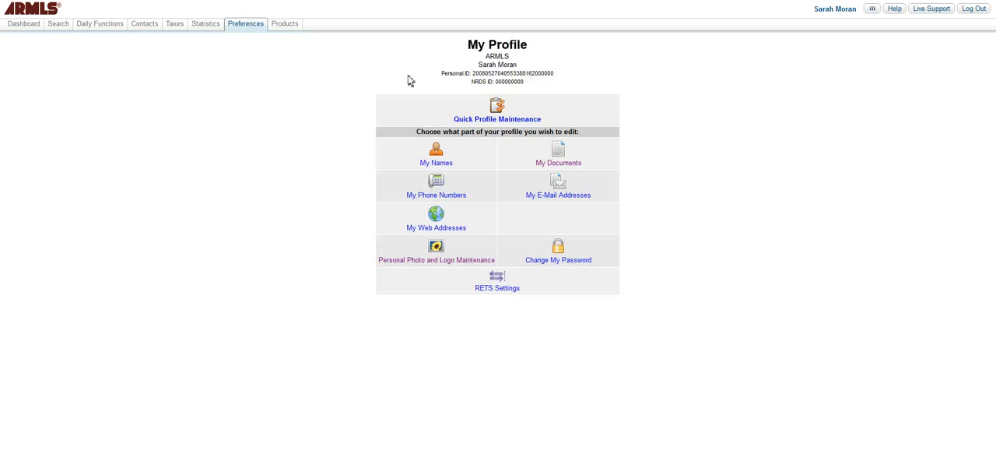
pyautogui.click(563, 157)
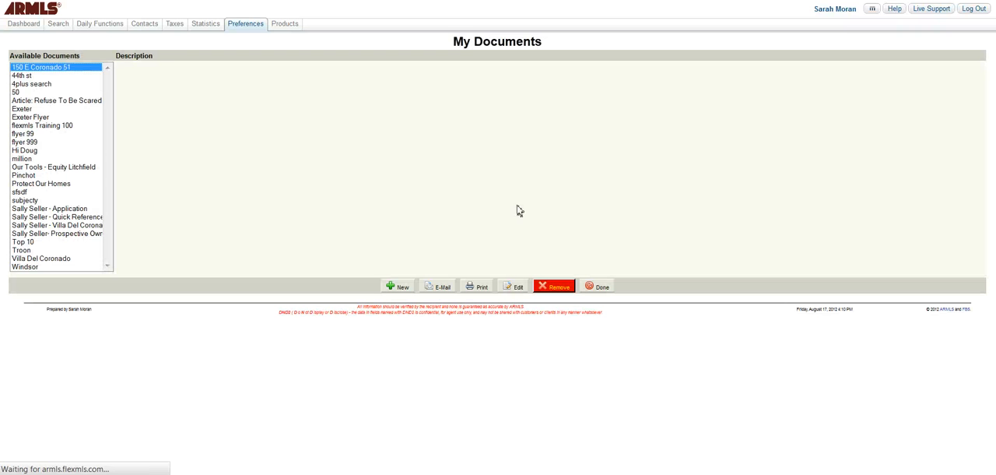
pyautogui.click(23, 109)
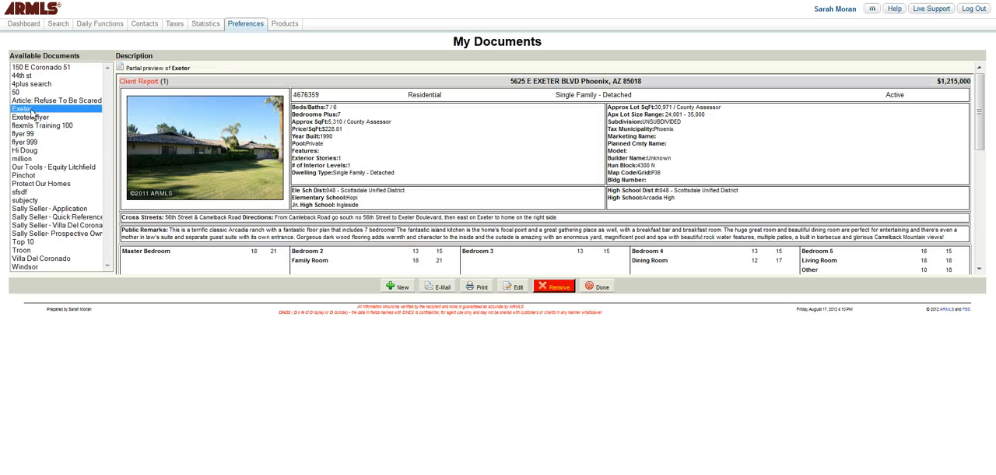
pyautogui.click(32, 118)
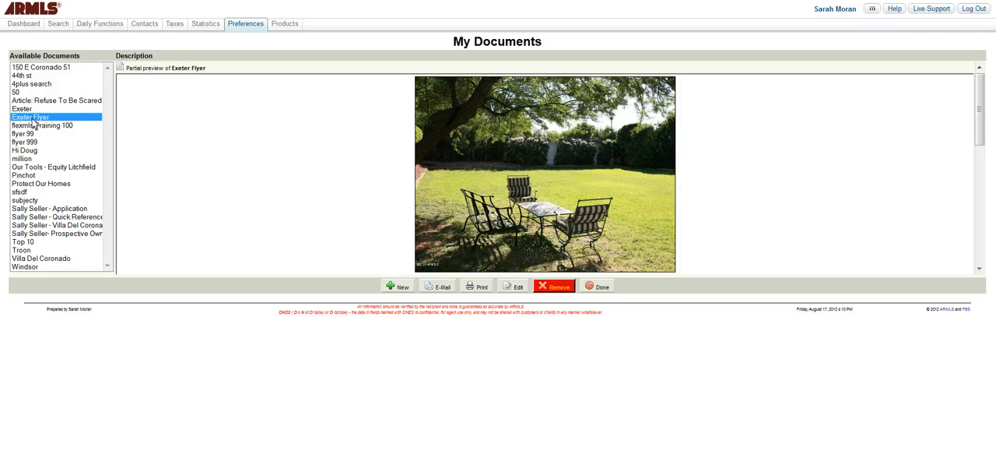